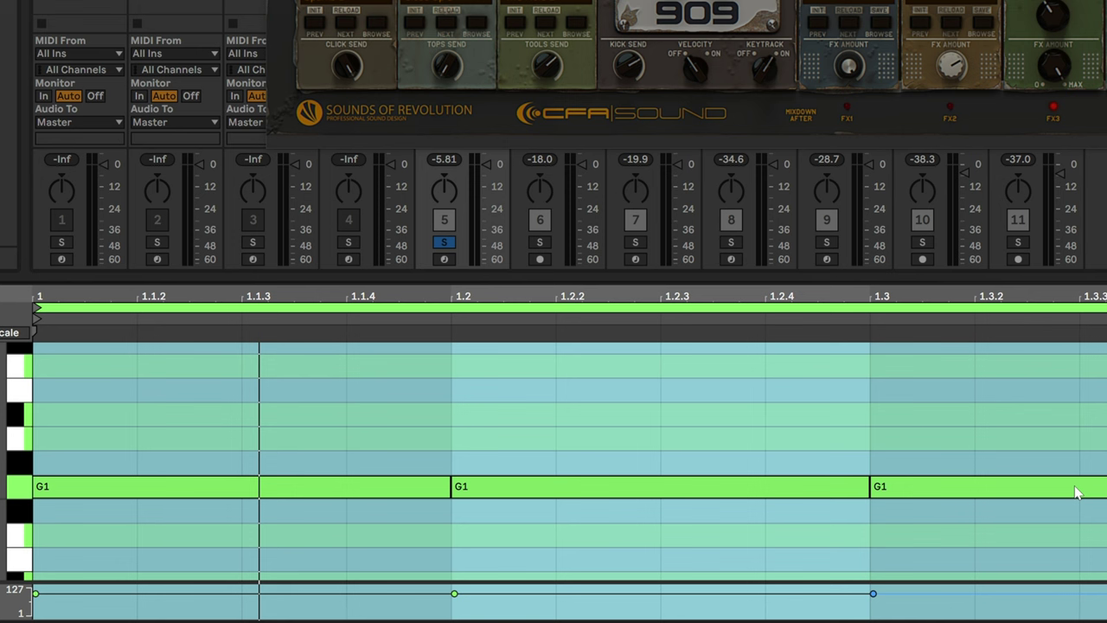
# Scroll the 909 In Key piano roll up slightly to show the G1 notes on each beat
pyautogui.scroll(-2, 1076, 491)
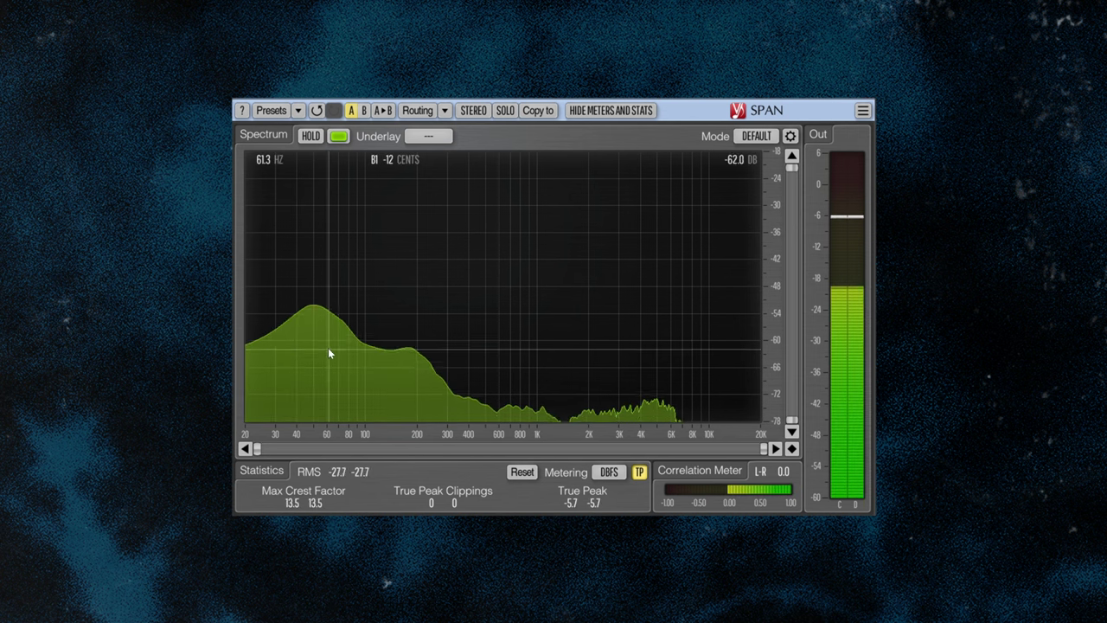
# Read the SPAN low-peak readout, about 48.8 Hz at G1
pyautogui.click(313, 325)
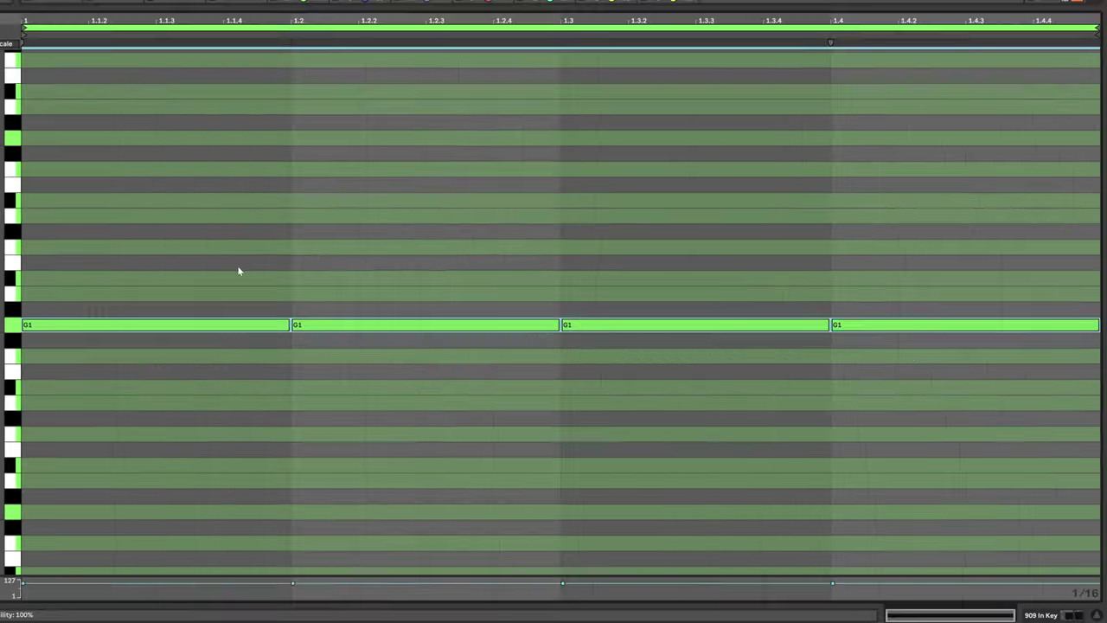
# Select all four G1 kick notes in the 909 In Key clip
pyautogui.moveTo(239, 267); pyautogui.dragTo(1032, 453)
pyautogui.press('space')
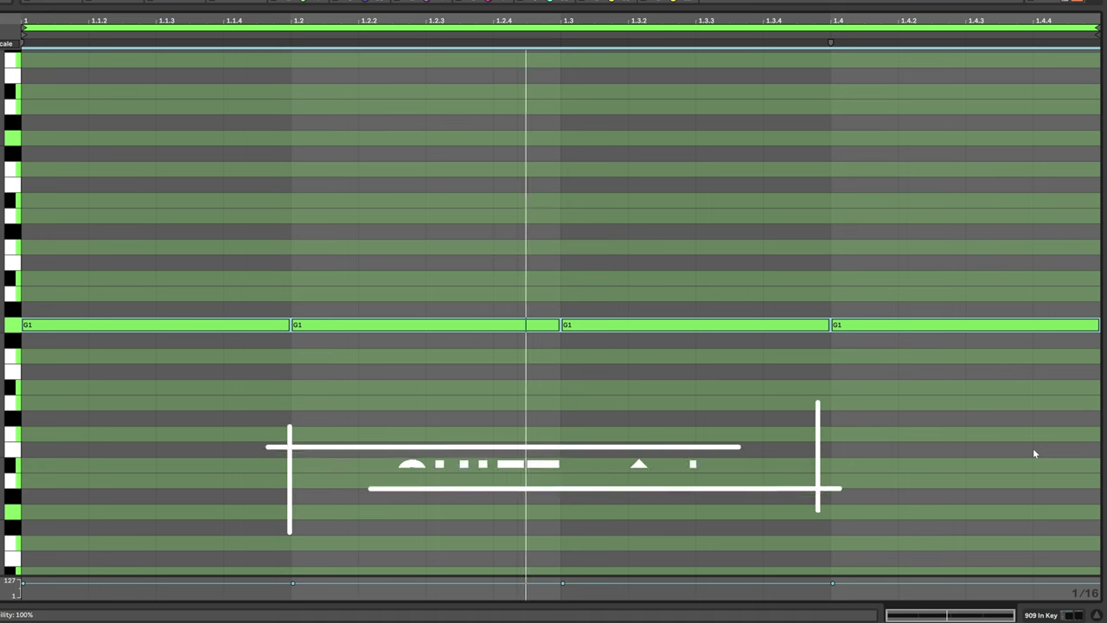
pyautogui.hotkey('shift', 'Up')
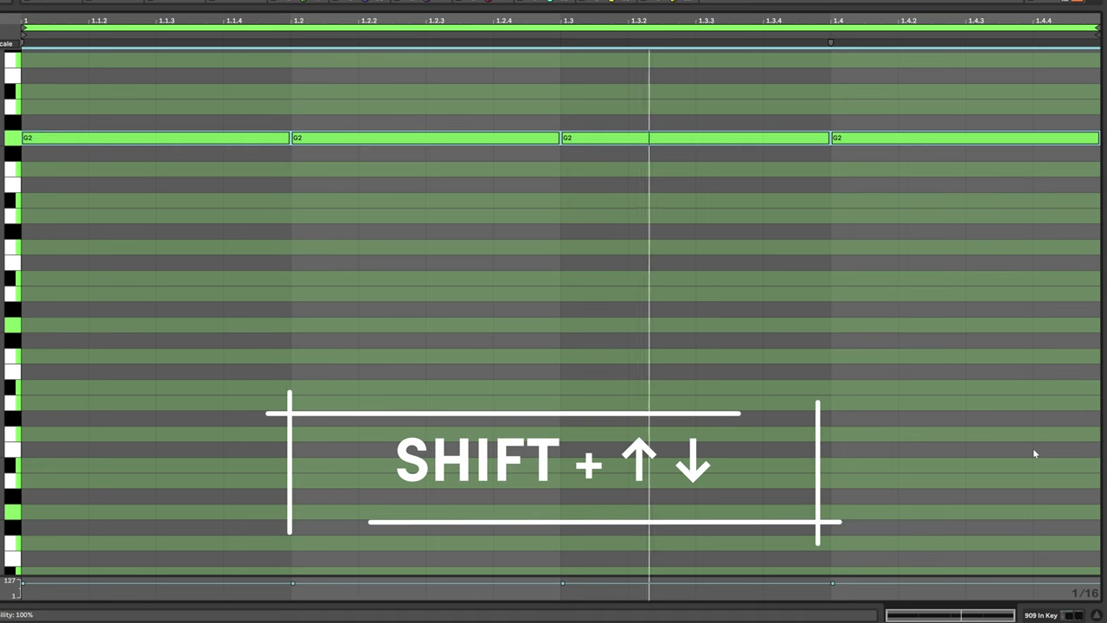
pyautogui.hotkey('shift', 'Down')
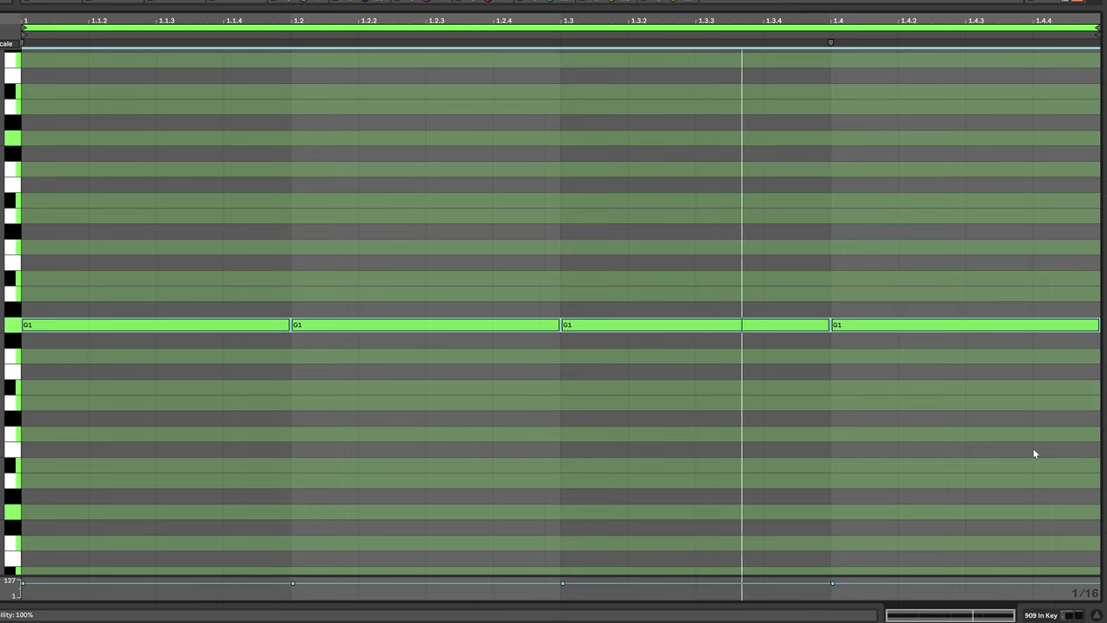
pyautogui.hotkey('shift', 'Up')
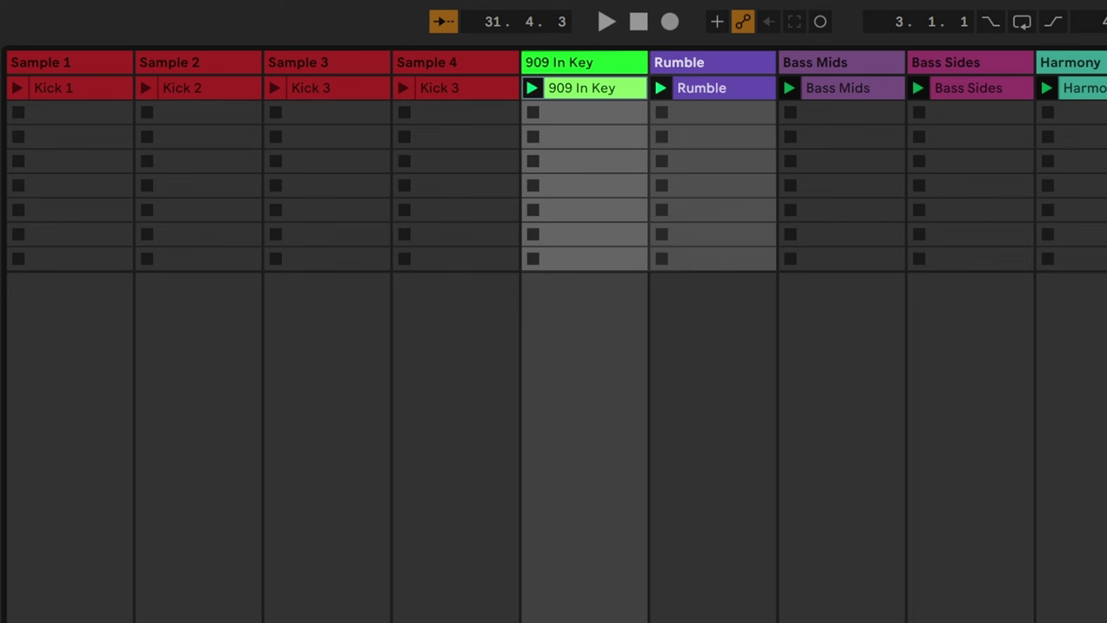
# Start playback so the 909 G1 kick loops with the kick samples
pyautogui.press('space')
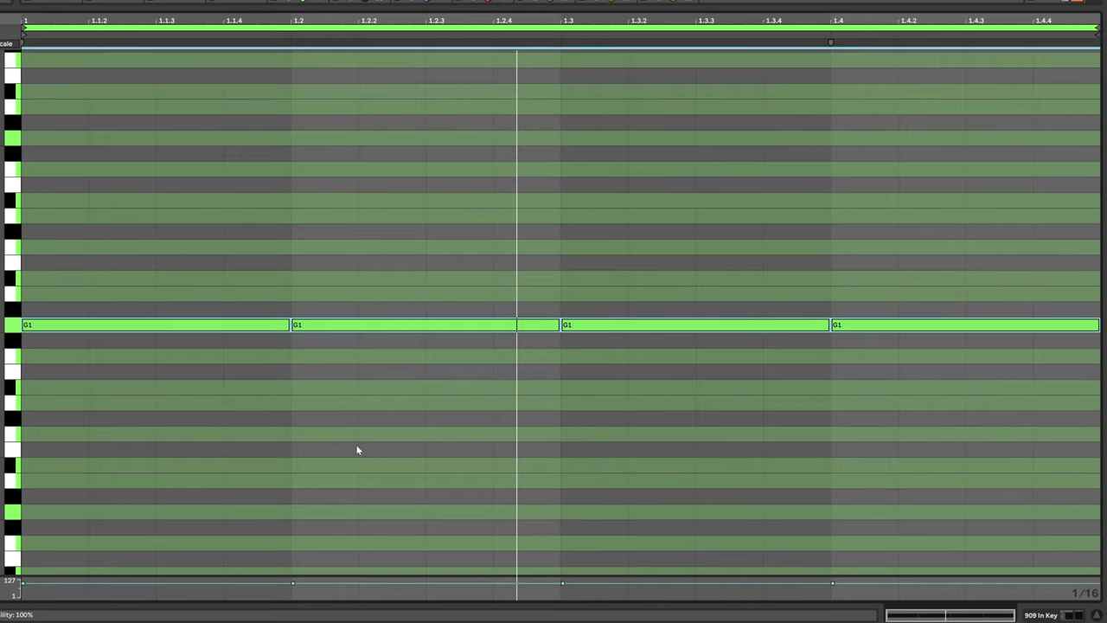
# Transpose the four kick notes up semitone by semitone from G#1 to G2
pyautogui.press('Up')
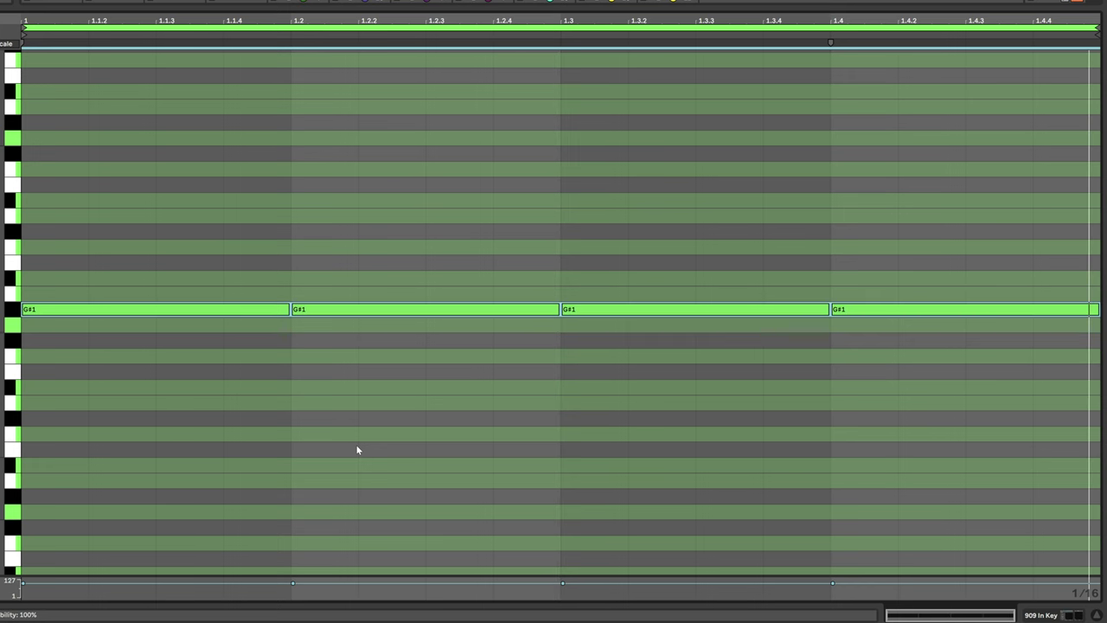
pyautogui.press('Up')
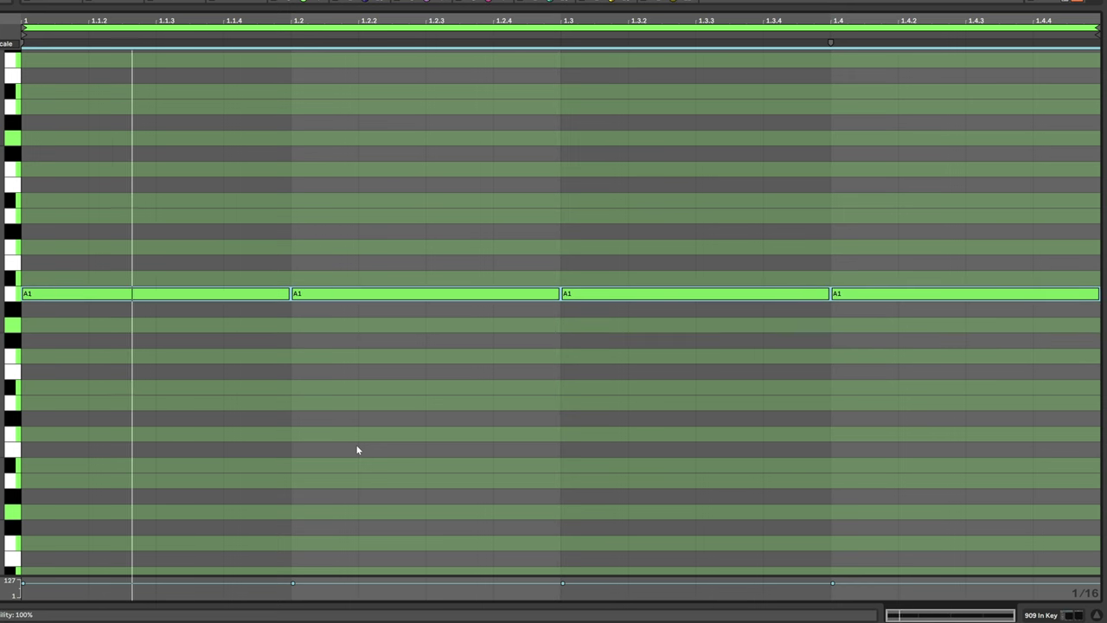
pyautogui.press('Up')
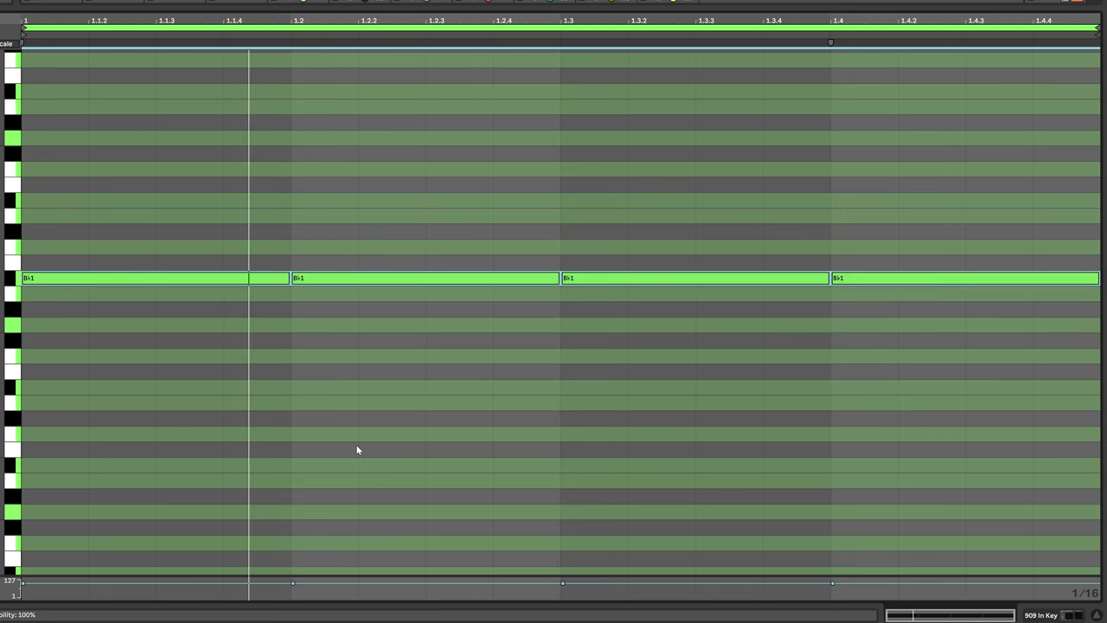
pyautogui.press('Up')
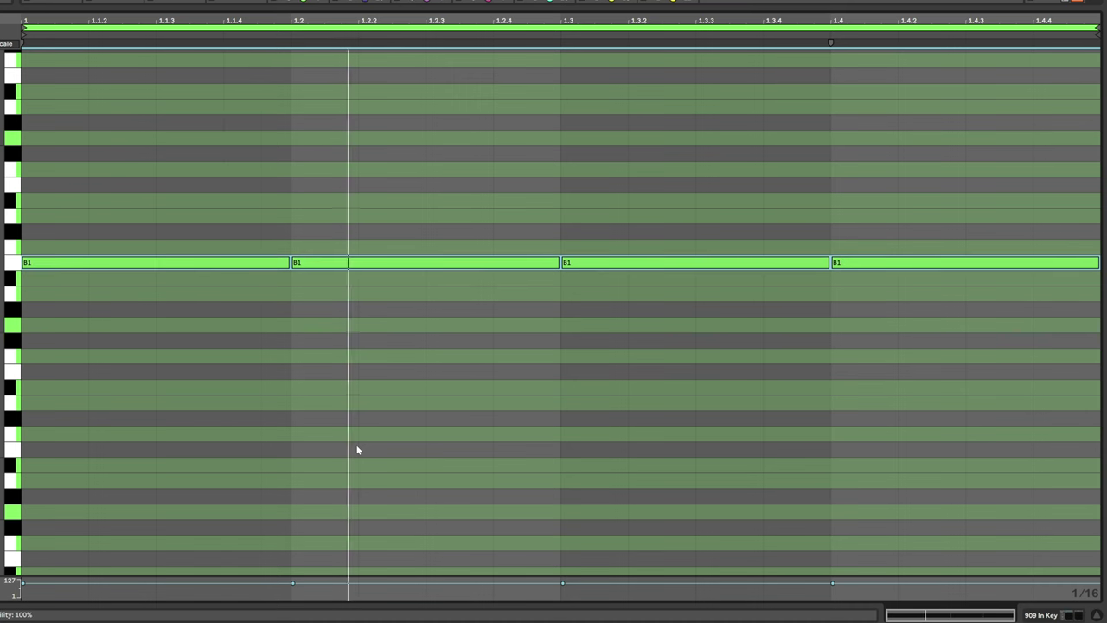
pyautogui.press('Up')
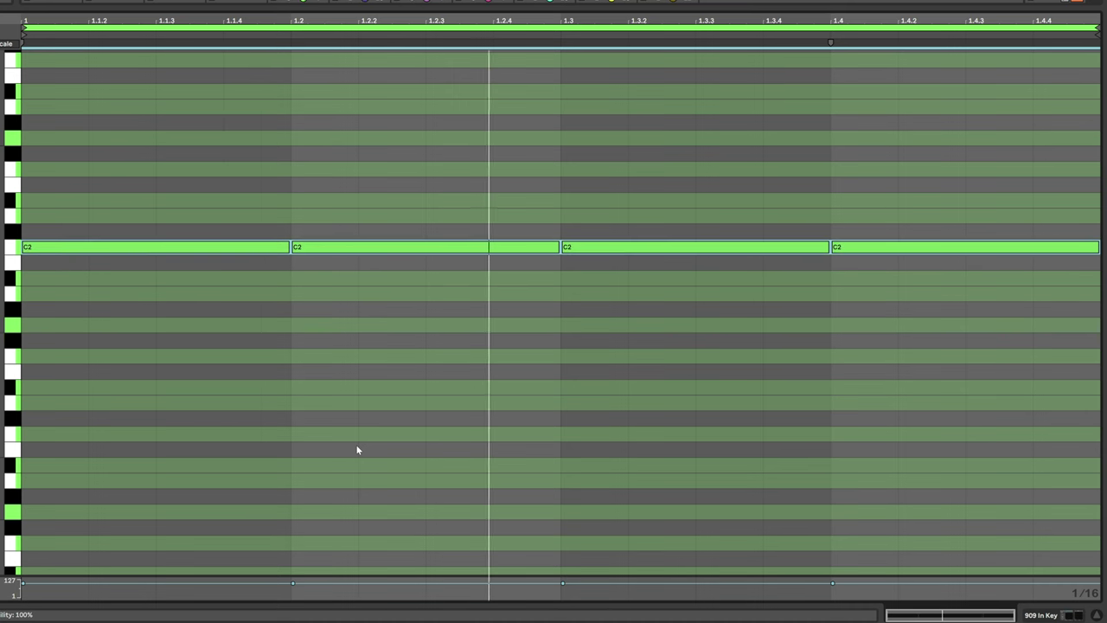
pyautogui.press('Up')
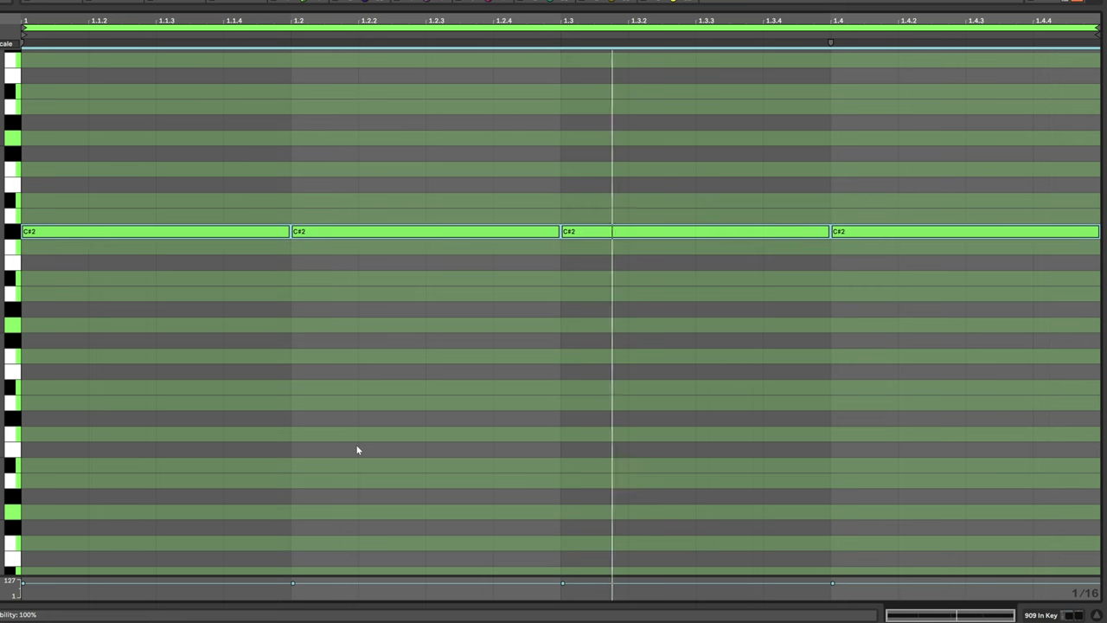
pyautogui.press('Up')
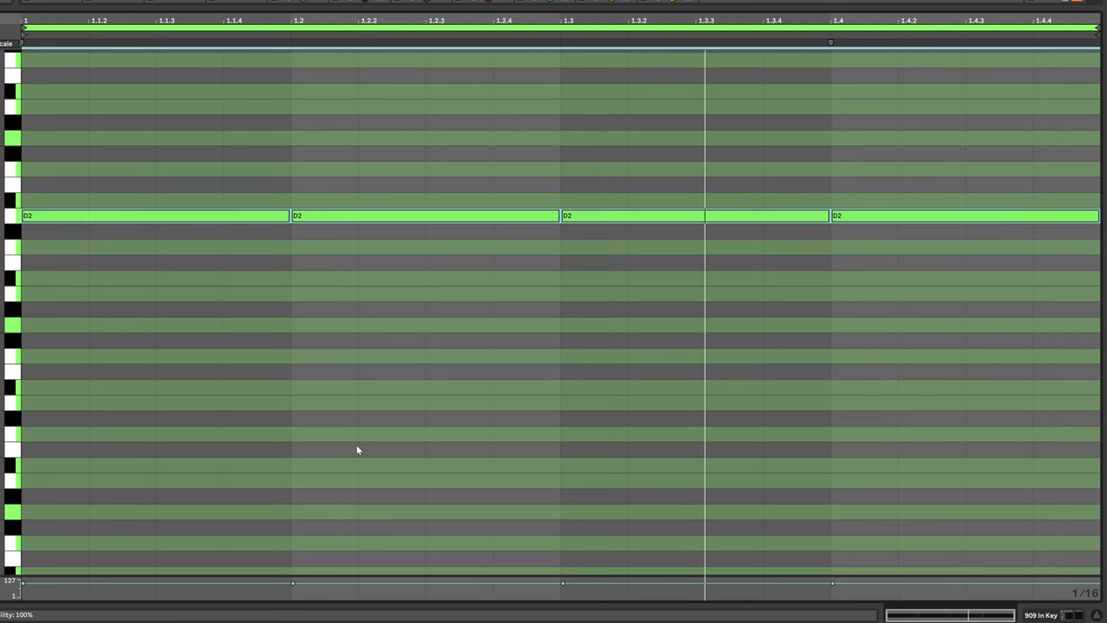
pyautogui.press('Up')
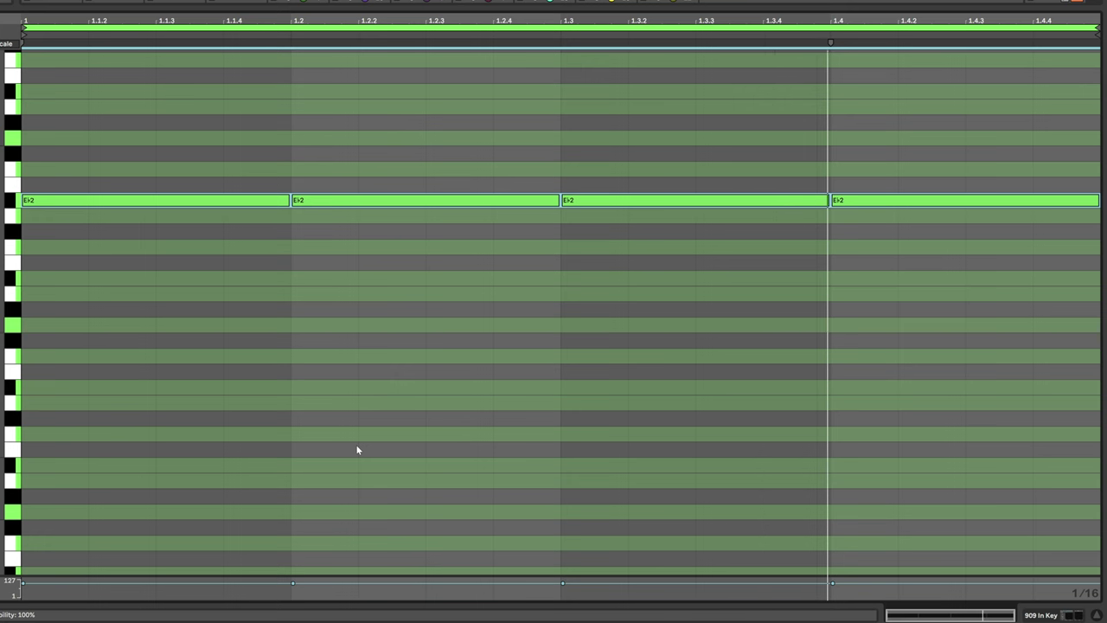
pyautogui.press('Up')
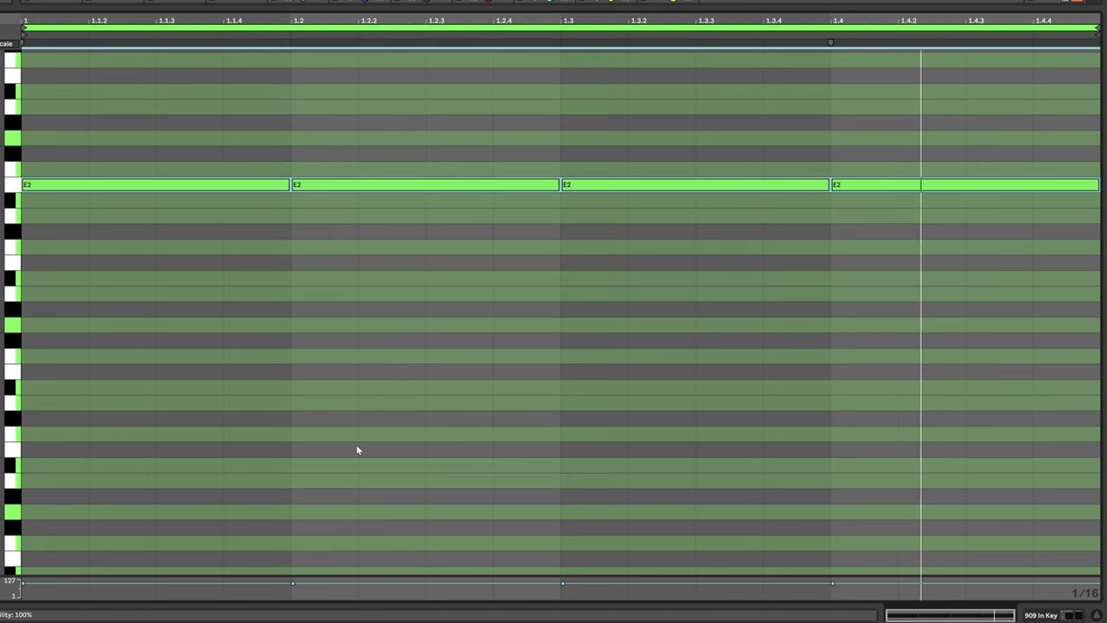
pyautogui.press('Up')
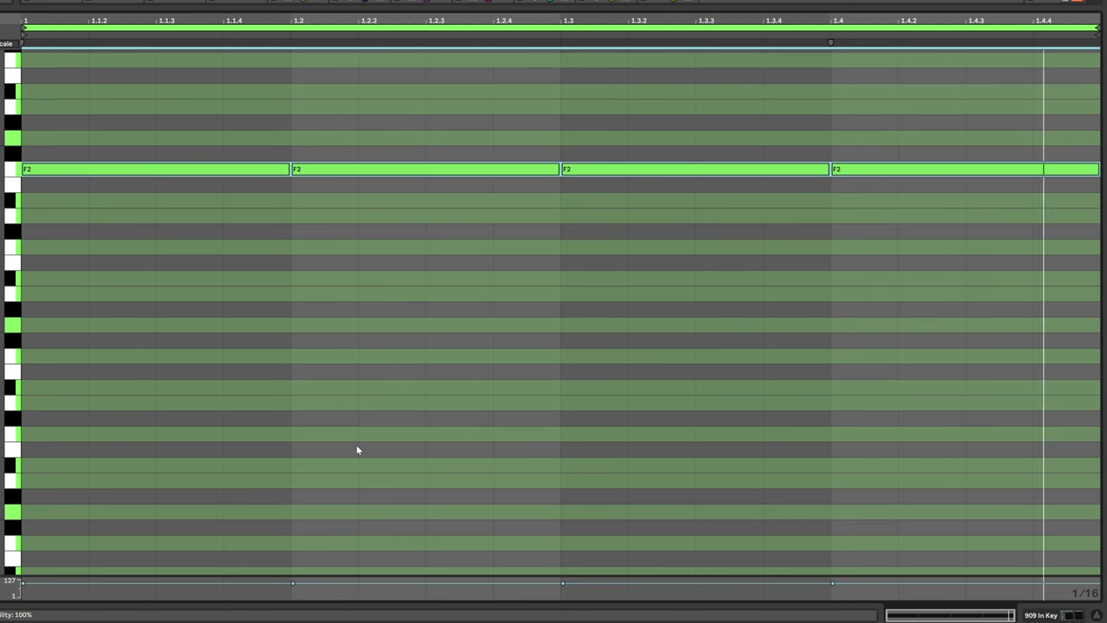
pyautogui.press('Up')
pyautogui.press('Up')
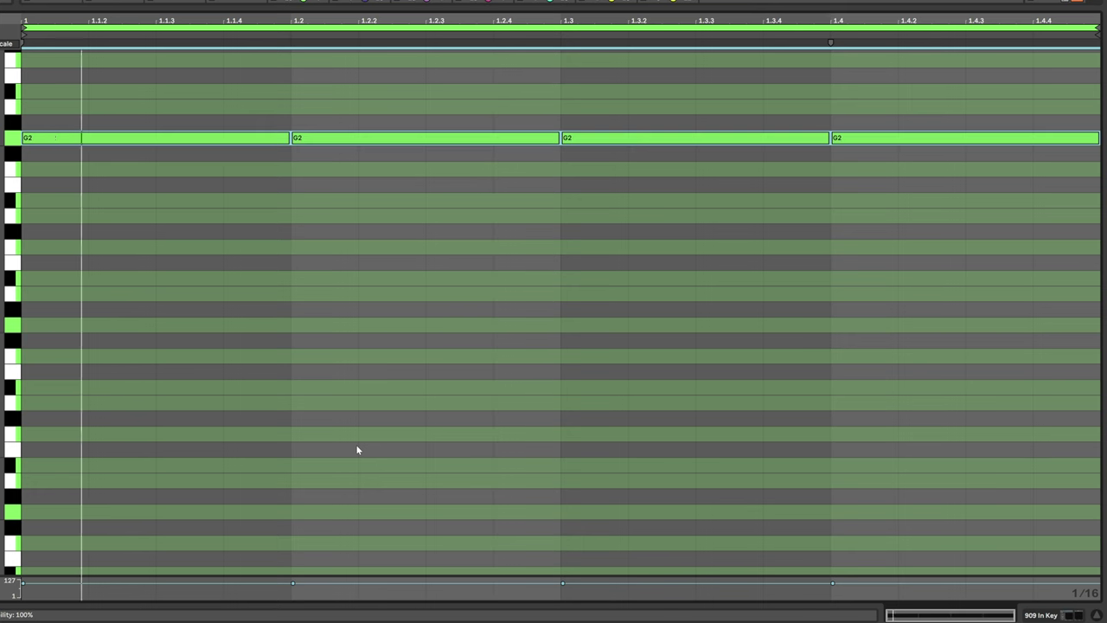
# Drop the kick notes an octave to G1, then raise them to A1 and C2
pyautogui.hotkey('shift', 'Down')
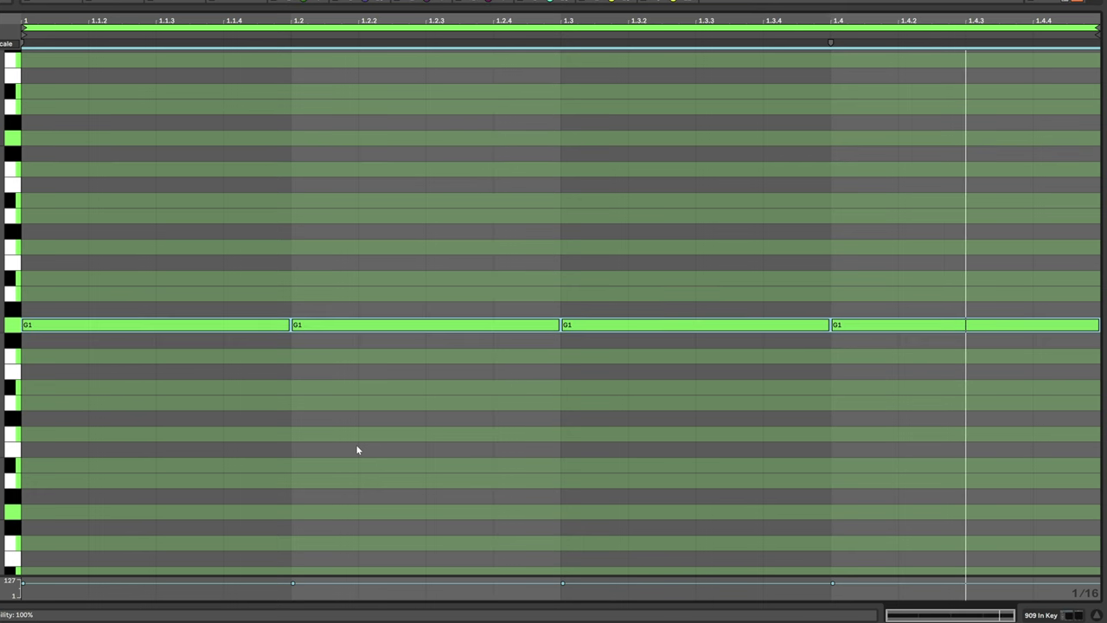
pyautogui.press('Up')
pyautogui.press('Up')
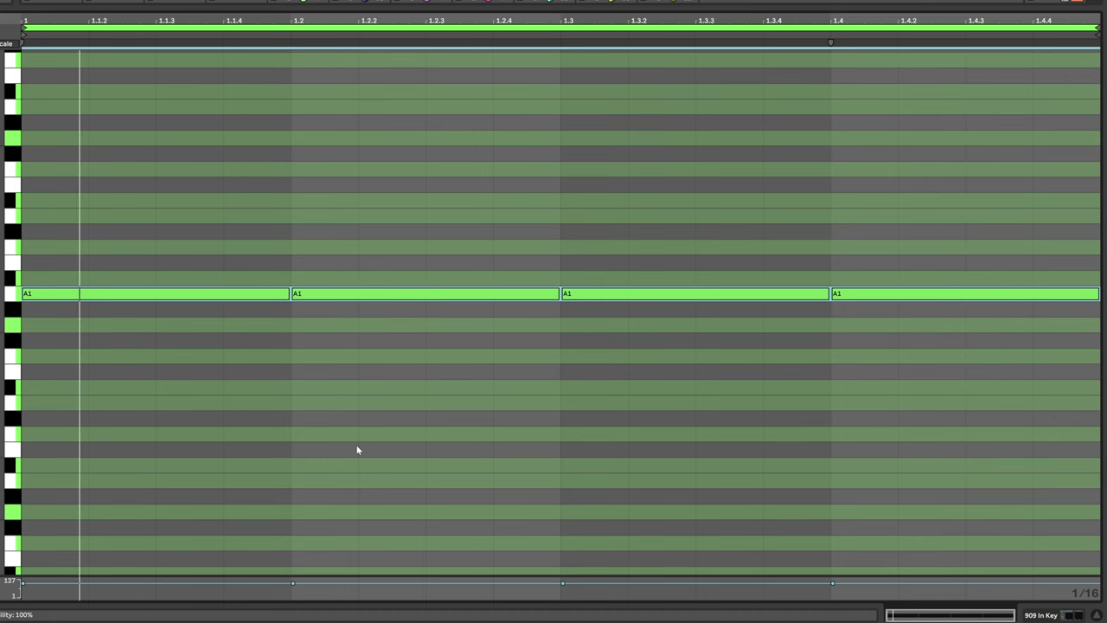
pyautogui.press('Up')
pyautogui.press('Up')
pyautogui.press('Up')
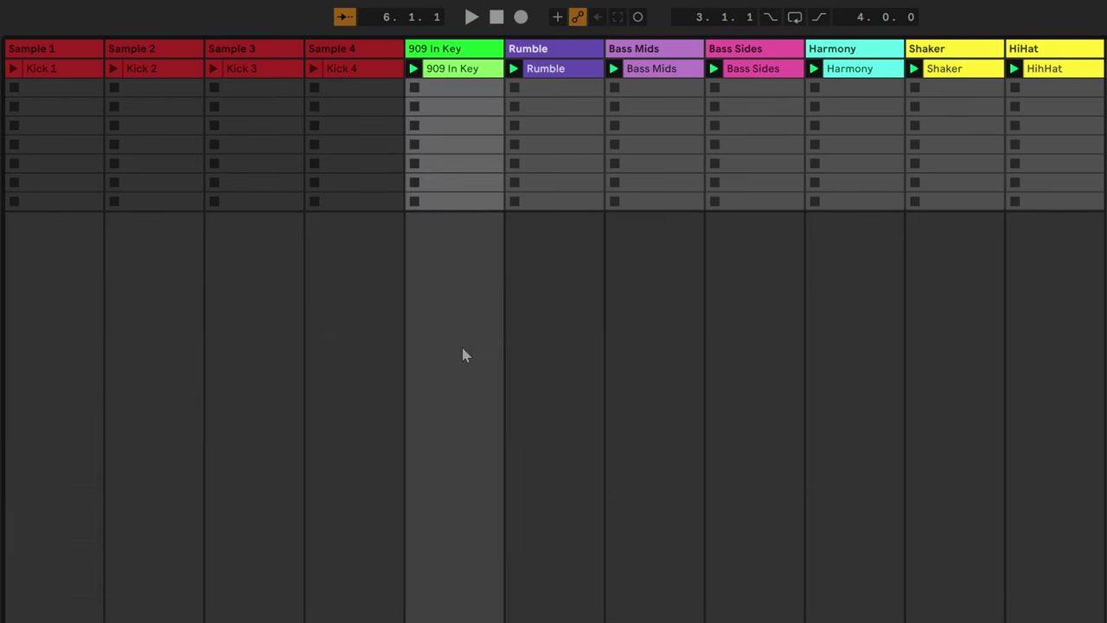
# Play the Session View tracks with the G1 909 kick
pyautogui.press('space')
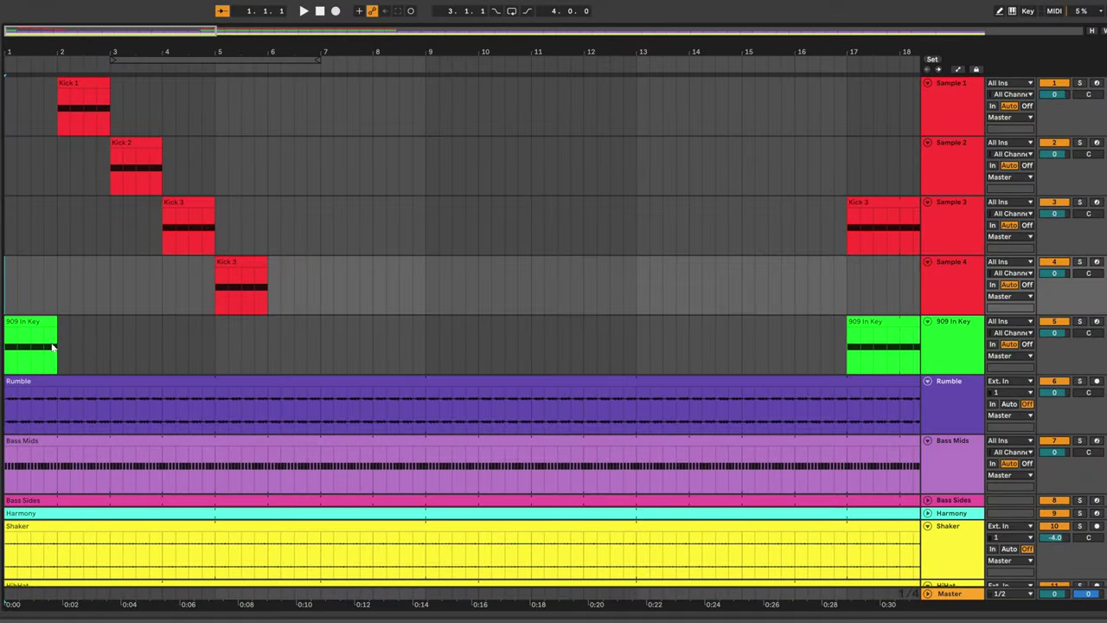
pyautogui.click(24, 335)
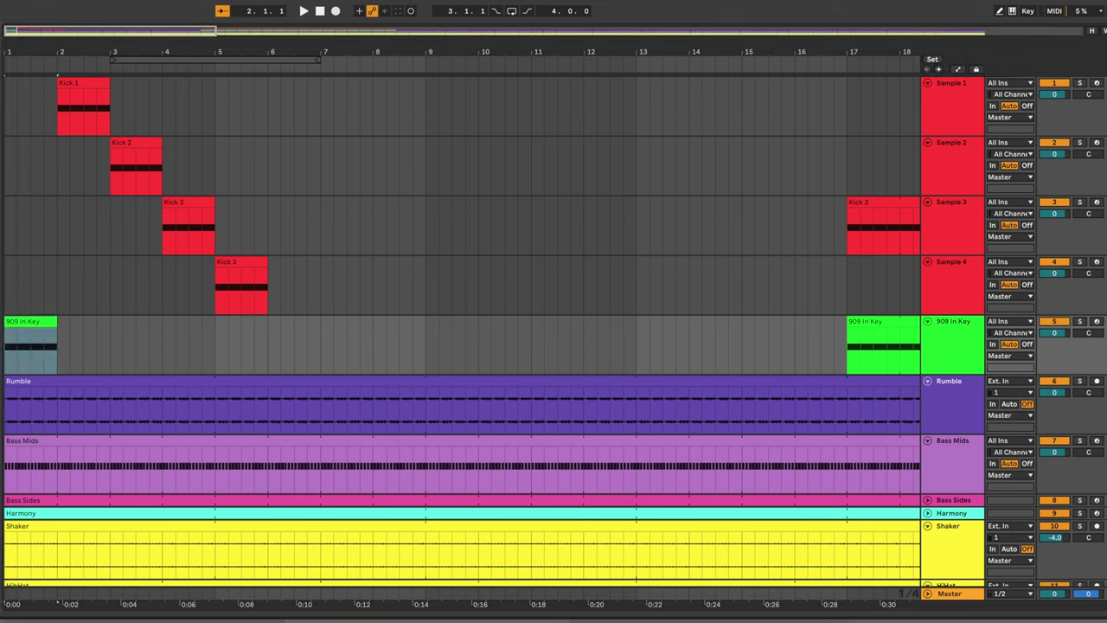
pyautogui.click(88, 81)
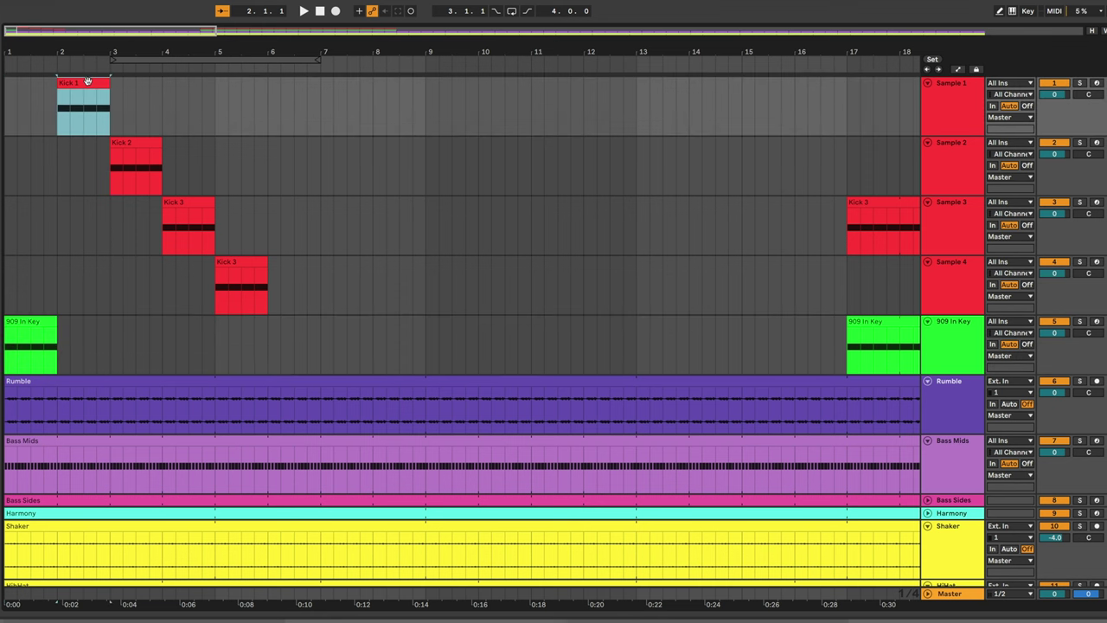
pyautogui.click(123, 140)
pyautogui.click(208, 202)
pyautogui.click(267, 274)
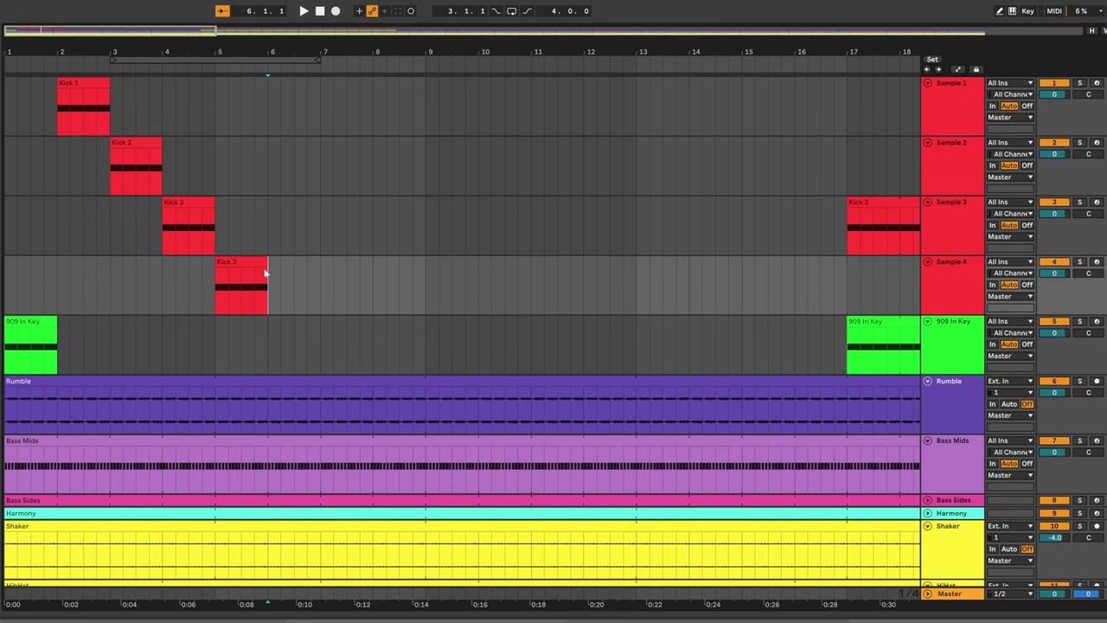
pyautogui.click(259, 268)
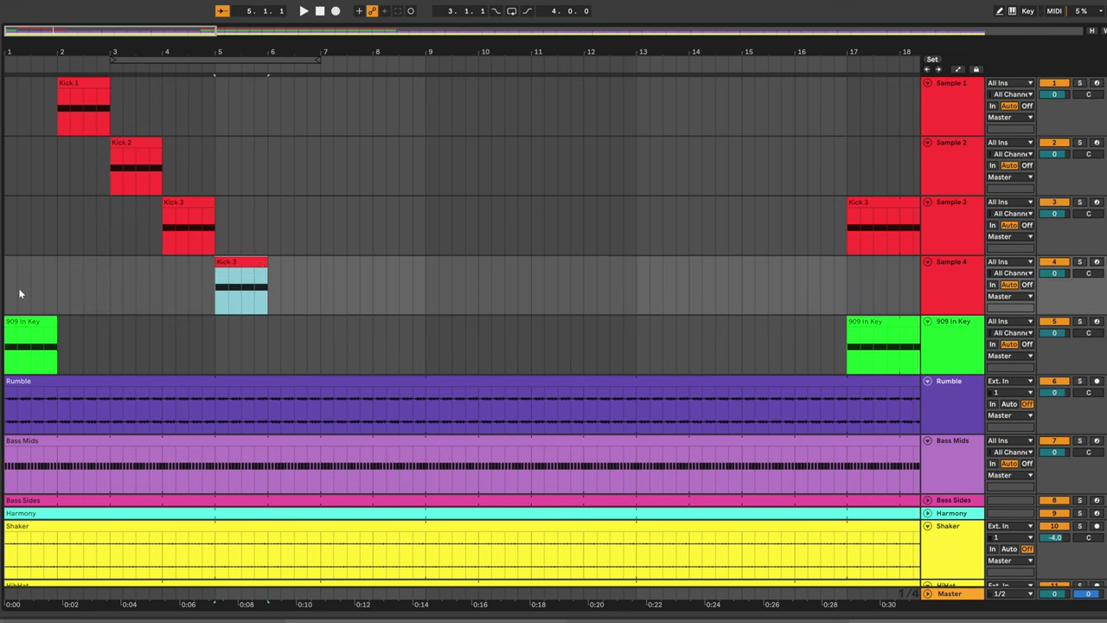
pyautogui.hotkey('ctrl', 'z')
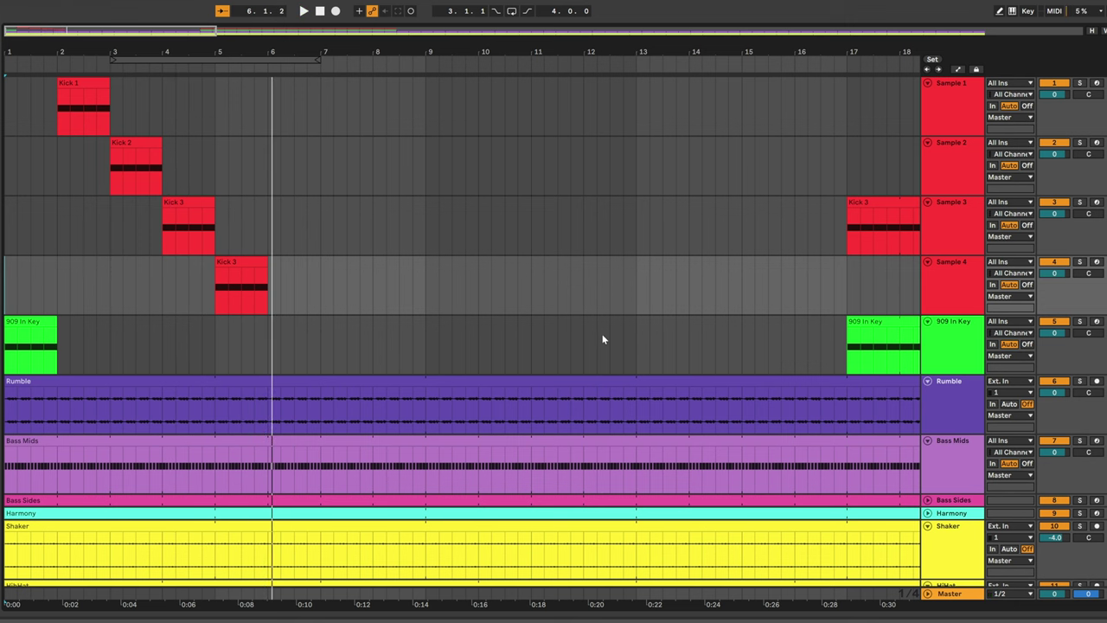
pyautogui.click(160, 242)
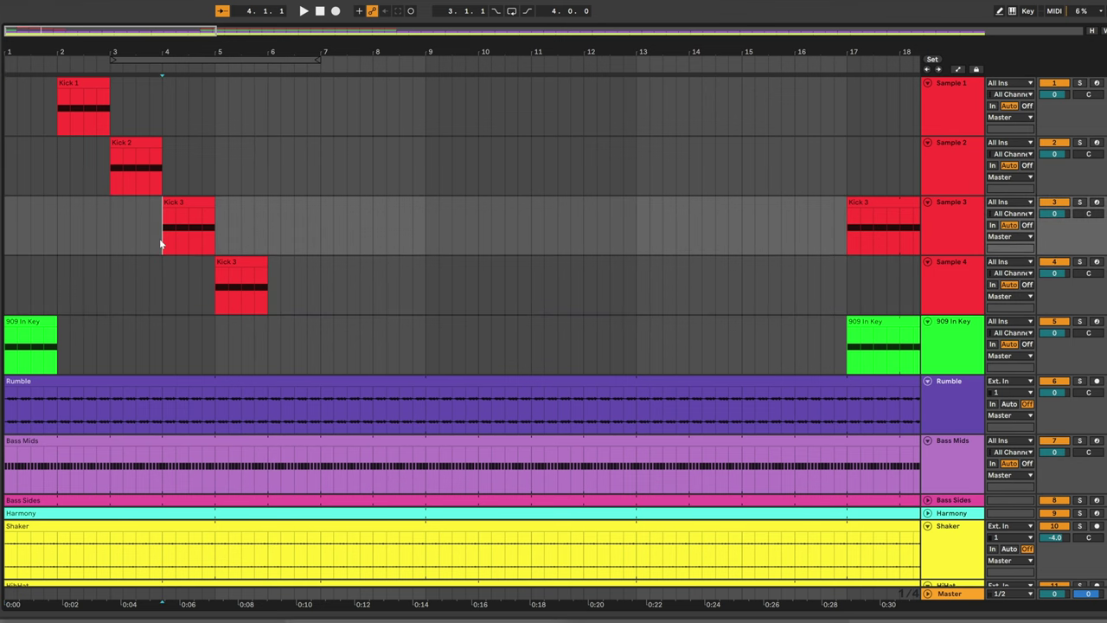
# Solo Sample 3 and play Kick 3 alone from just before its clip
pyautogui.press('space')
pyautogui.click(1079, 202)
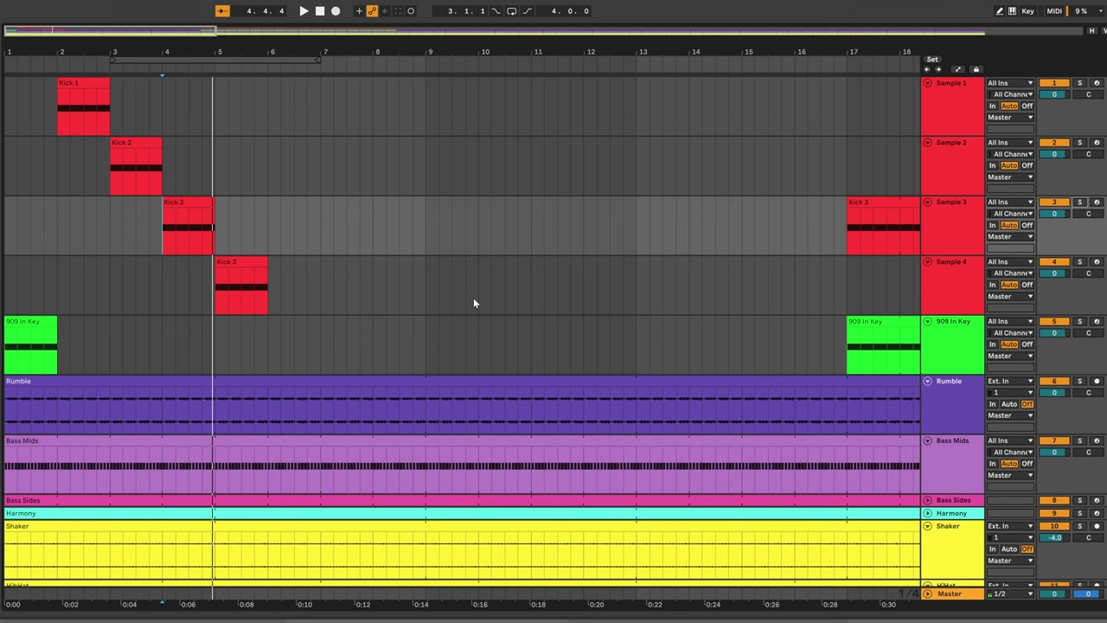
pyautogui.click(149, 227)
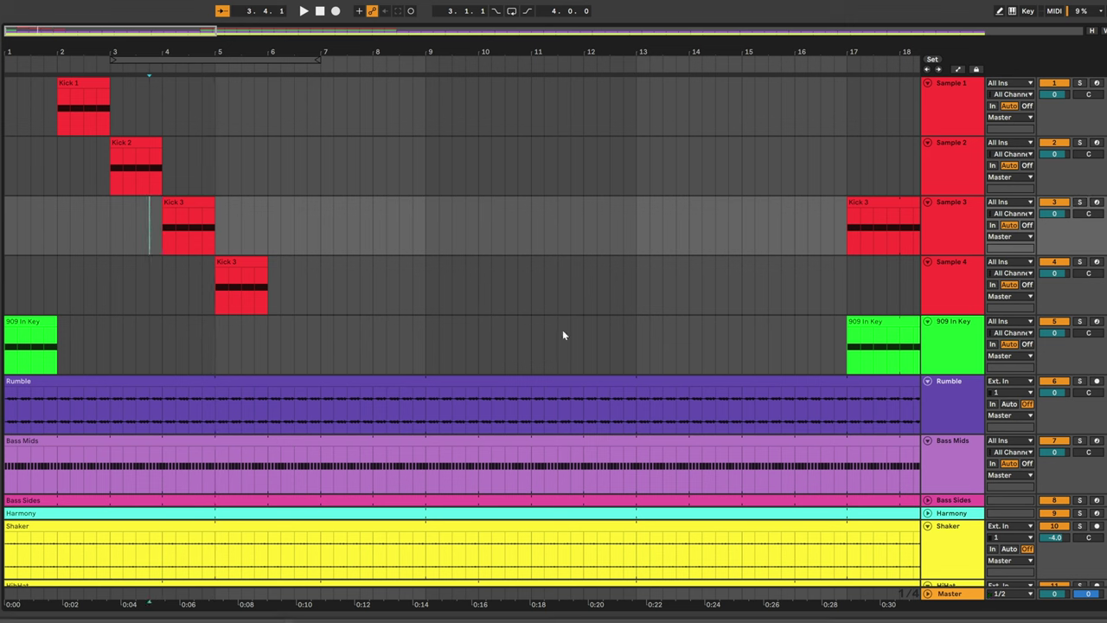
pyautogui.press('space')
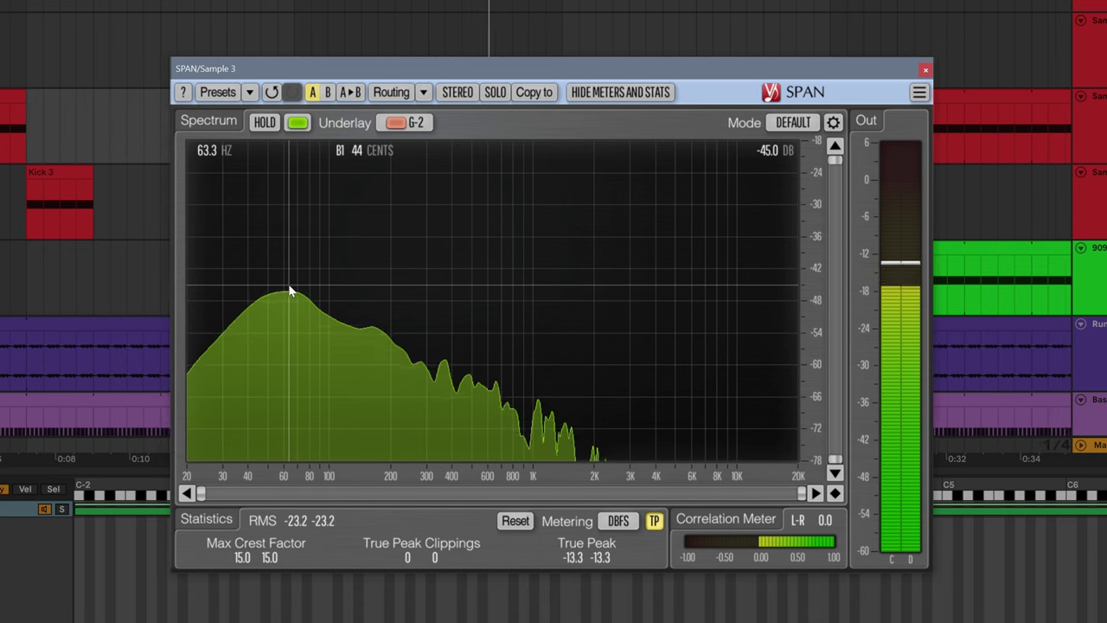
# Stop the Kick 3 playback
pyautogui.press('space')
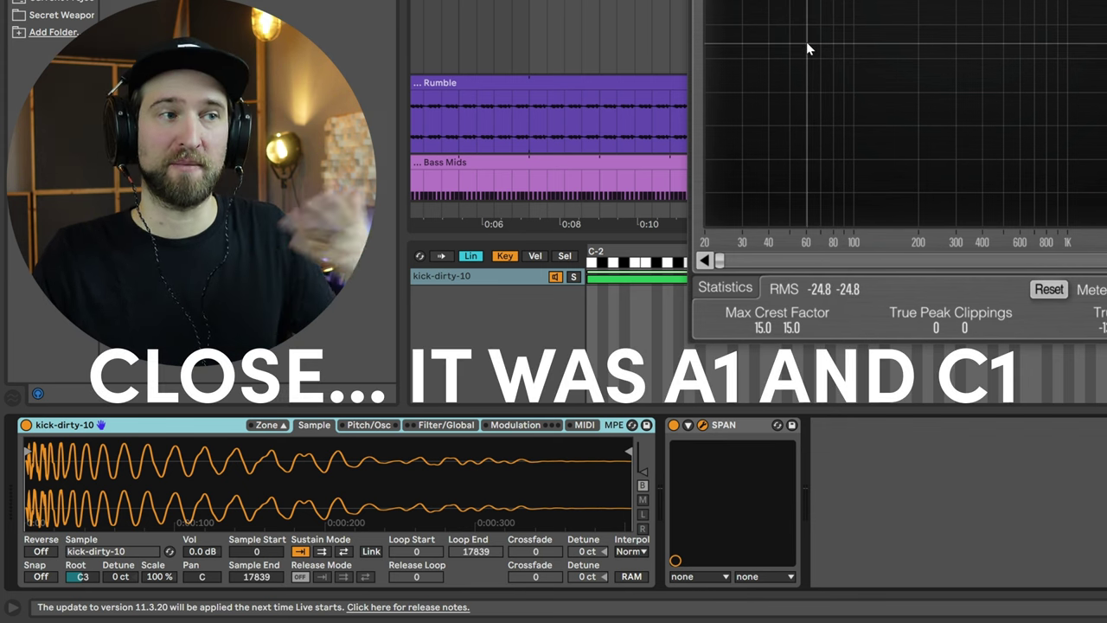
# Close the SPAN window and set the arrangement play position
pyautogui.hotkey('ctrl', 'alt', 'p')
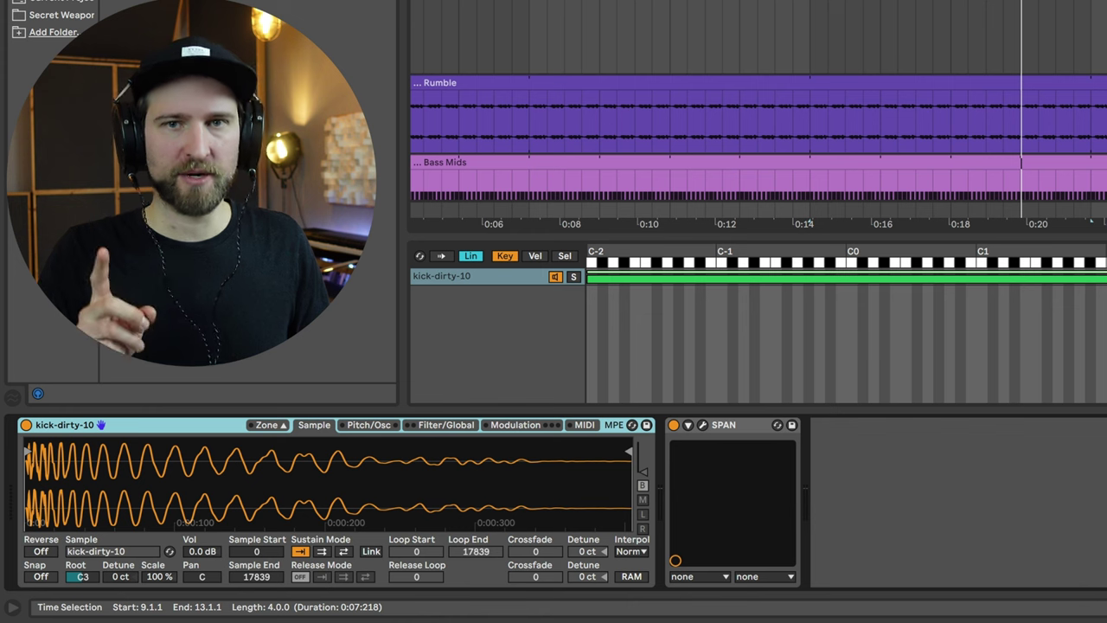
pyautogui.click(805, 223)
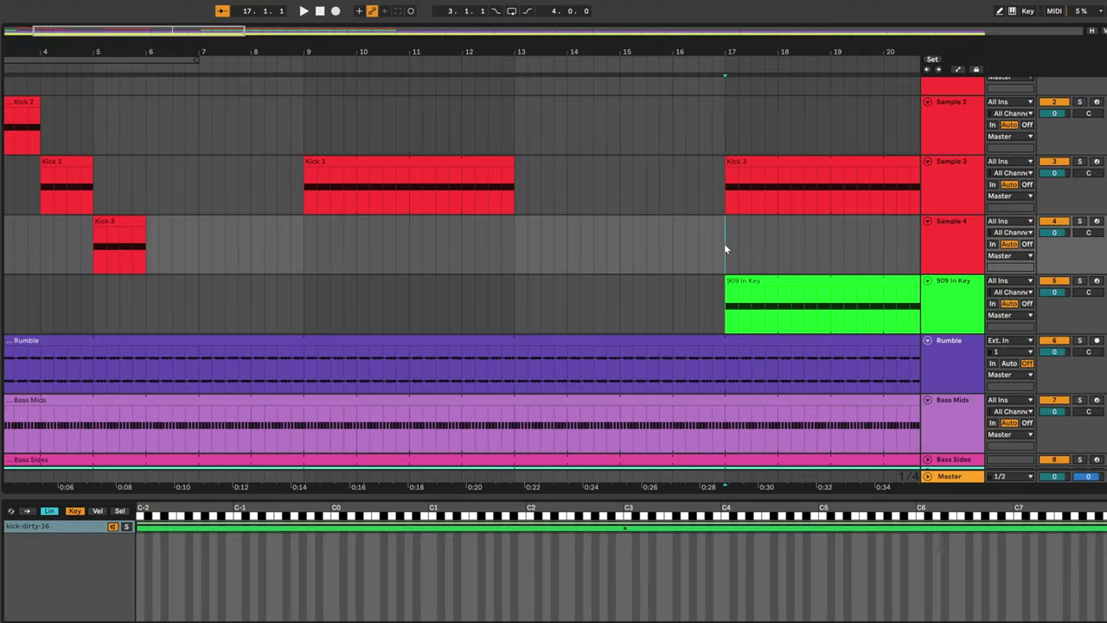
# Show the 909 In Key clip's G1 notes at bar 17 and play the layered kicks
pyautogui.hscroll(10, 800, 254)
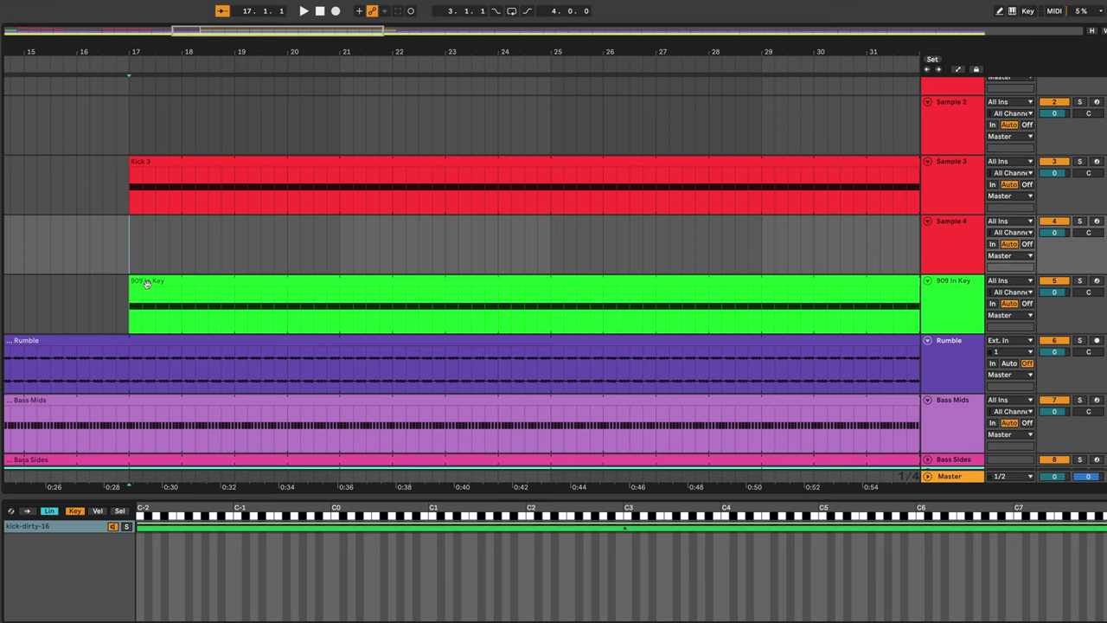
pyautogui.doubleClick(147, 284)
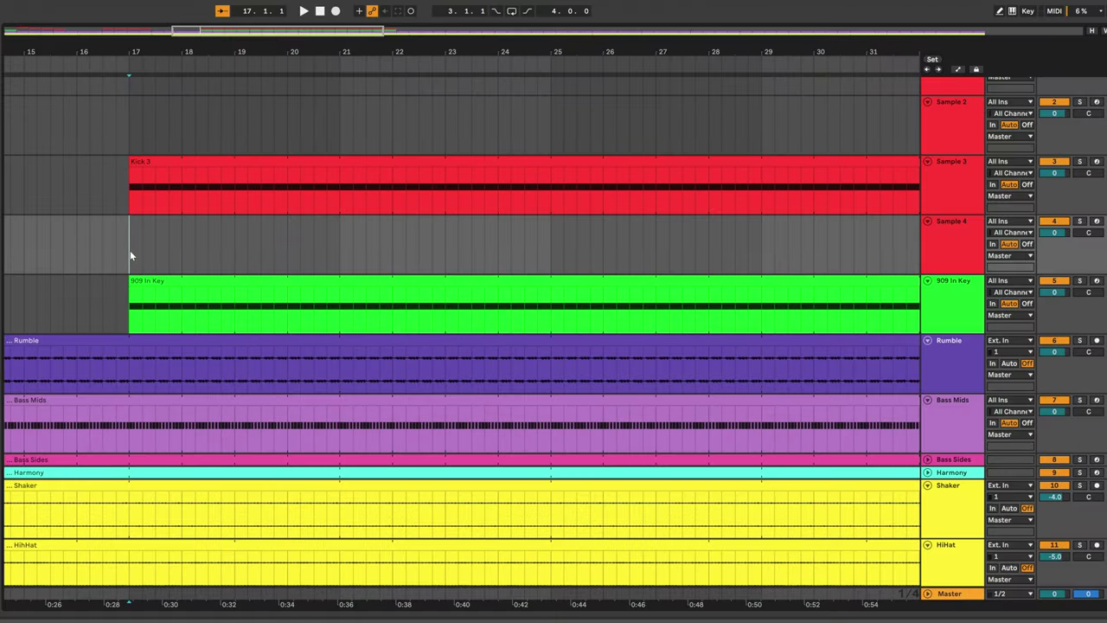
pyautogui.press('space')
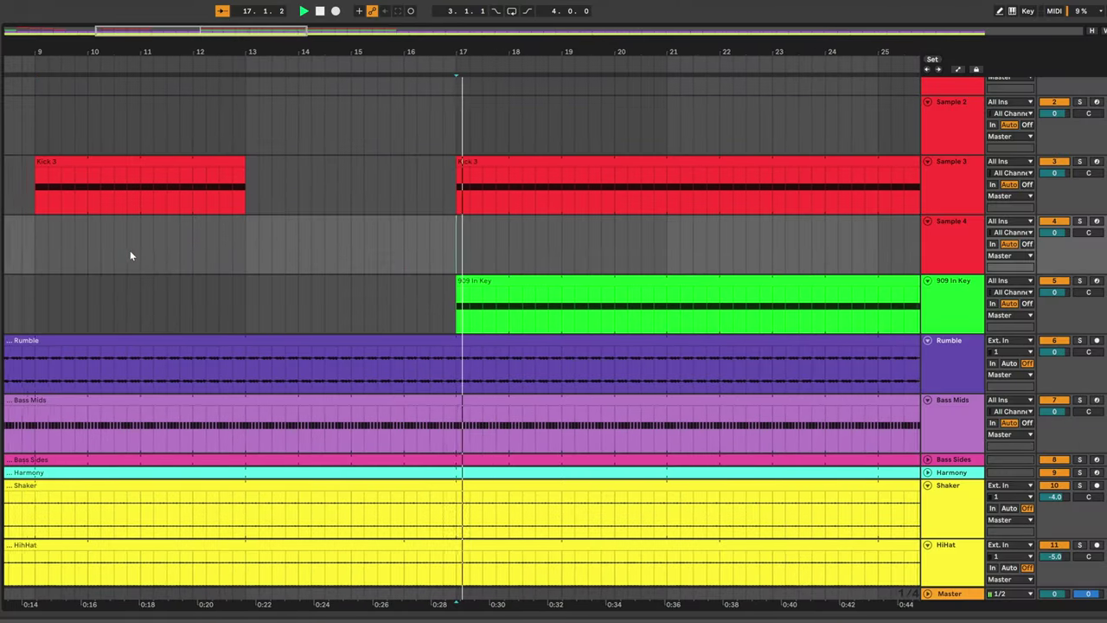